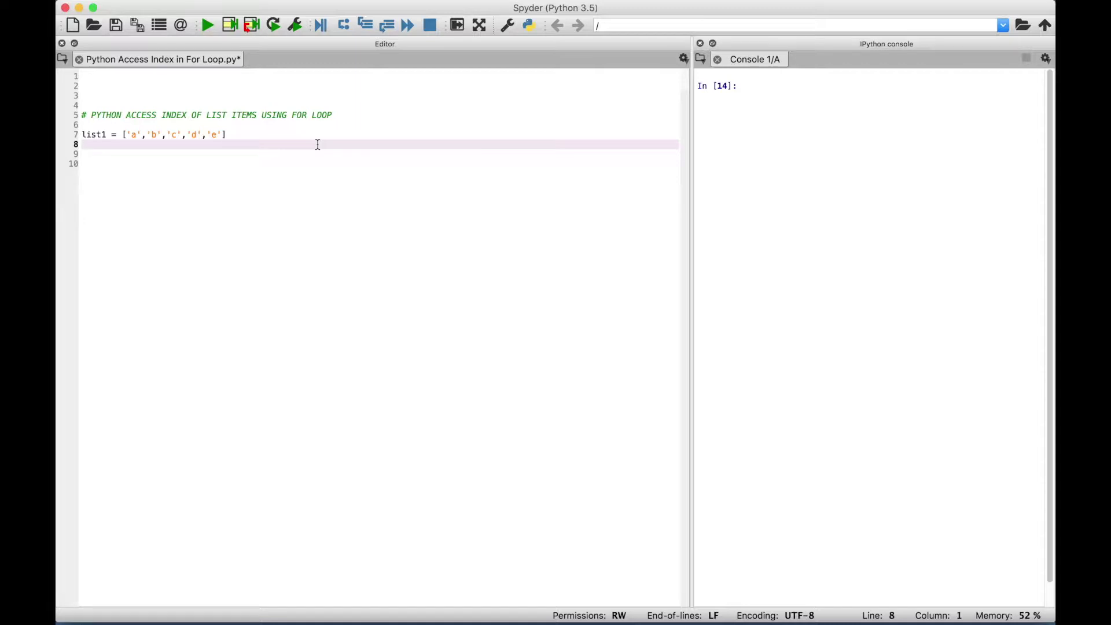
Insert a new empty line after the list1 definition on line 7
left_click(254, 135)
key("shift+Home")
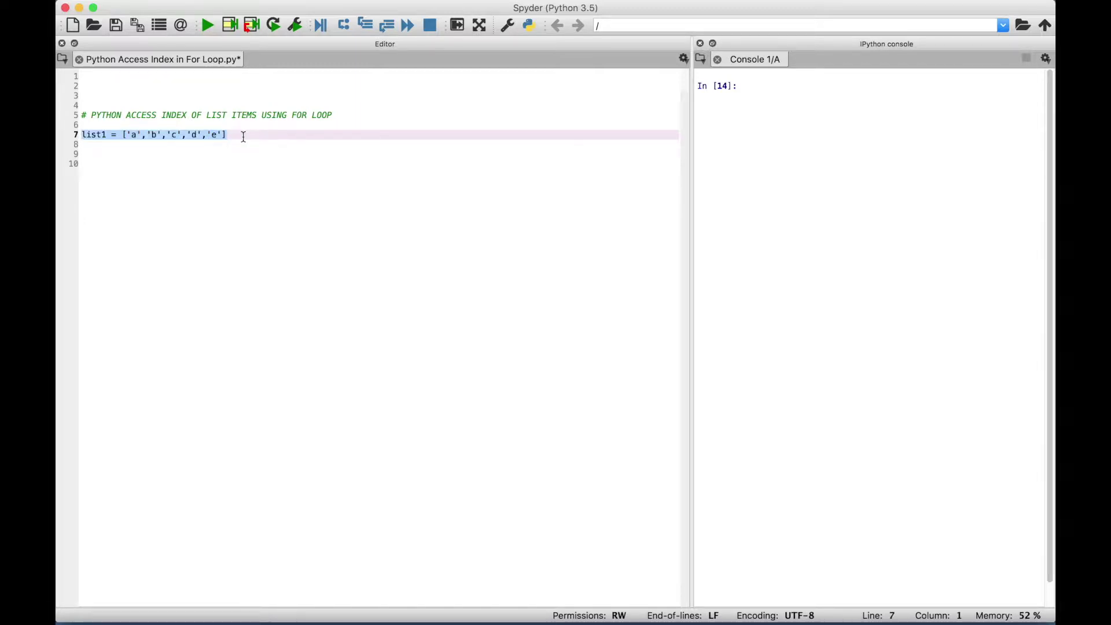
left_click(243, 136)
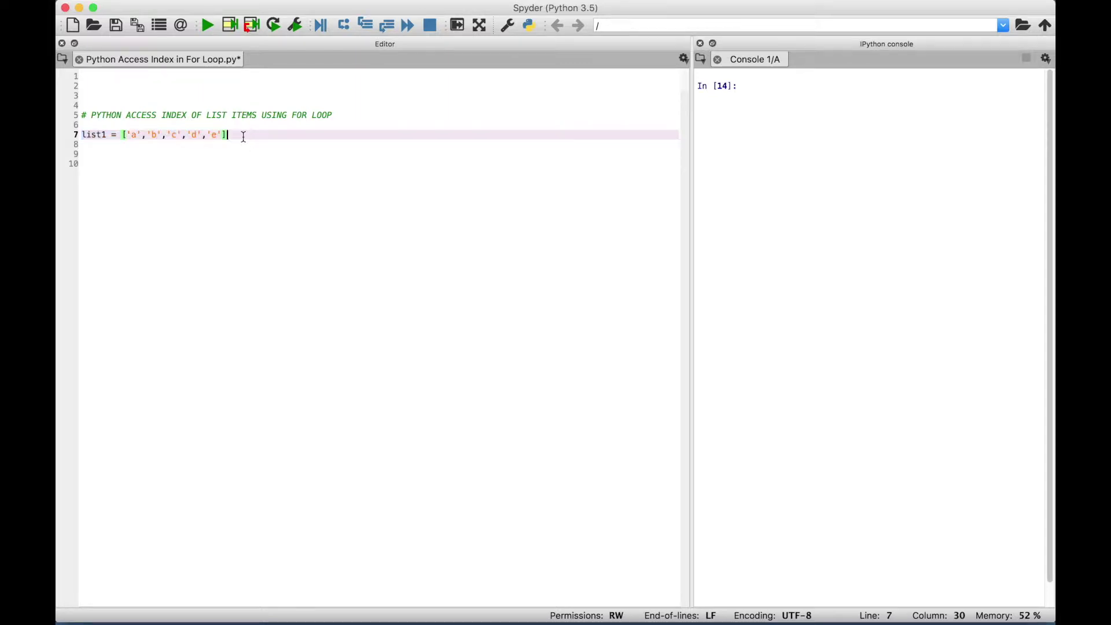
key("Return")
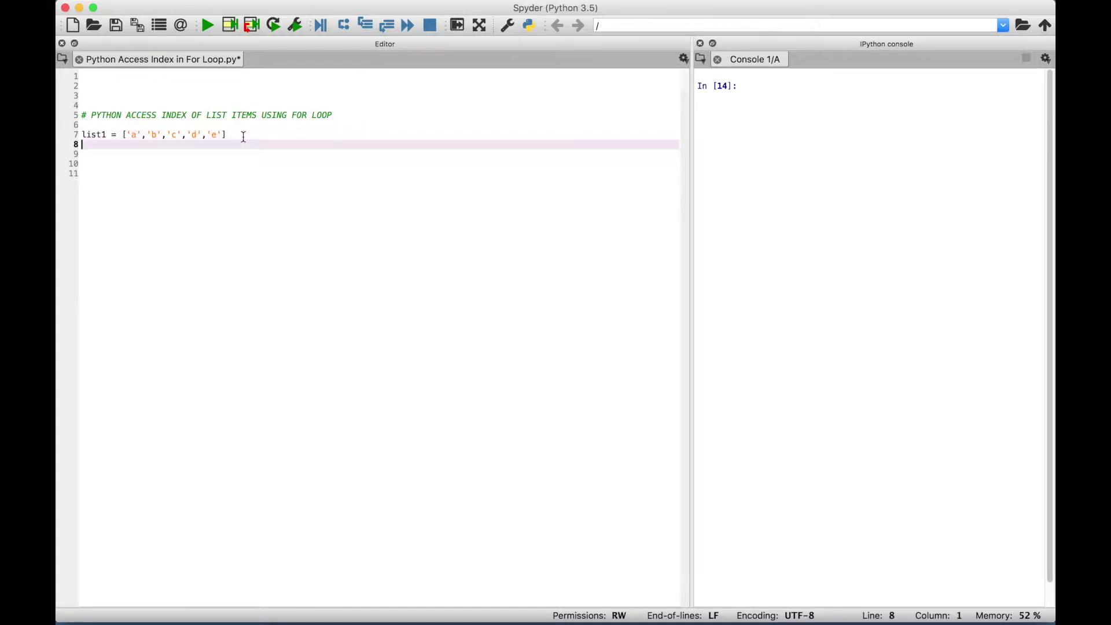
type("for i in en")
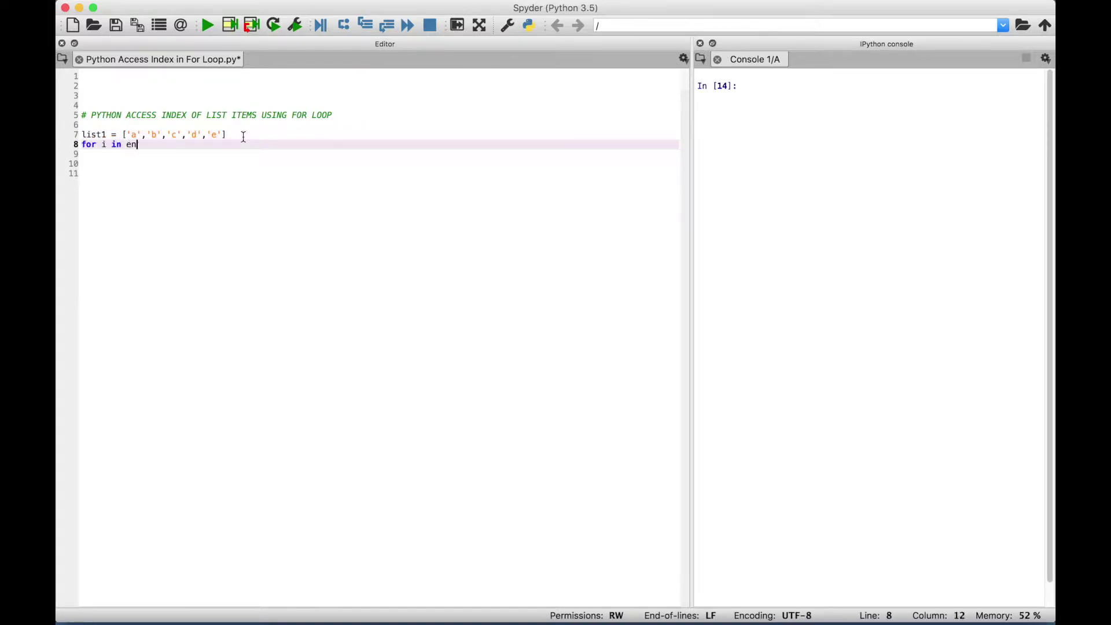
type("umerate(list1):")
Finish the loop 'for i in enumerate(list1):' with the indented body 'print(i)'
key("Return")
type("print(i)")
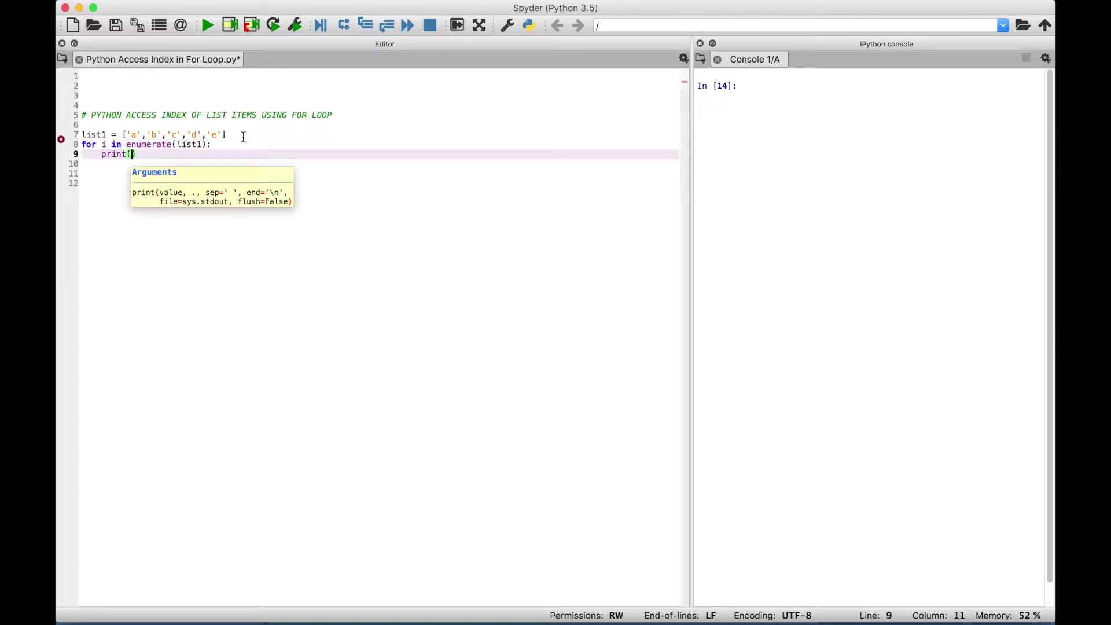
key("Return")
type("i")
left_click(81, 144)
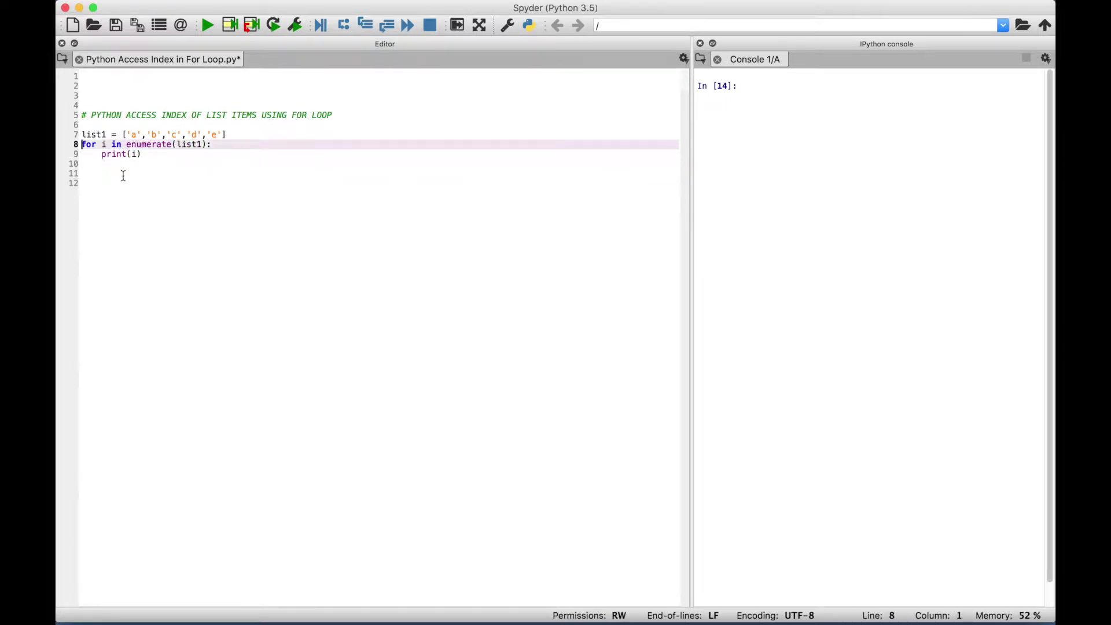
key("shift+End")
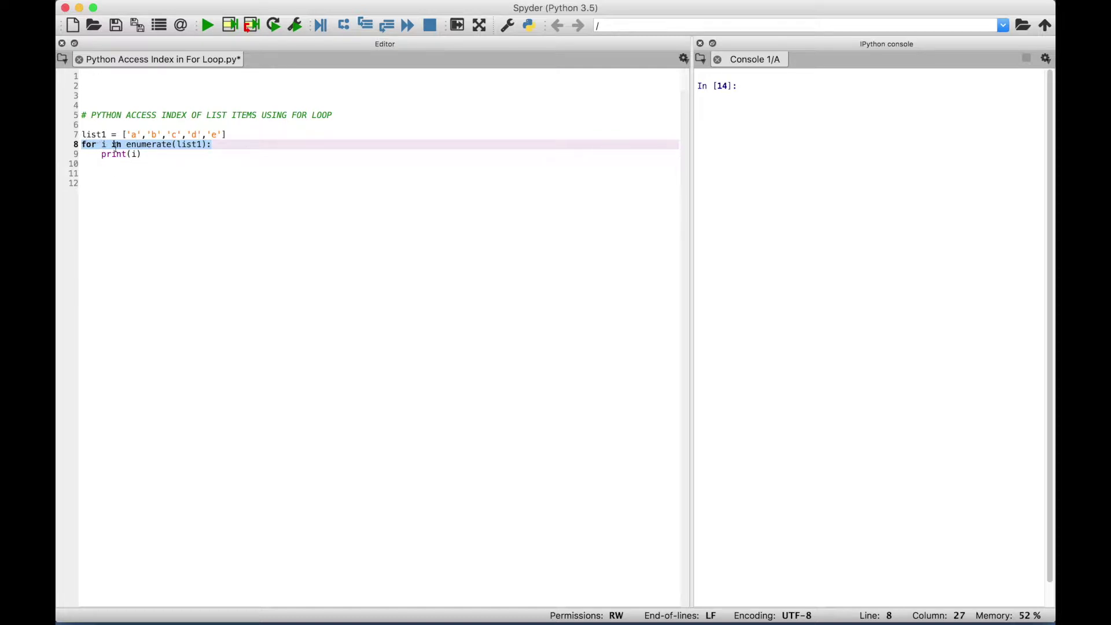
left_click(156, 145)
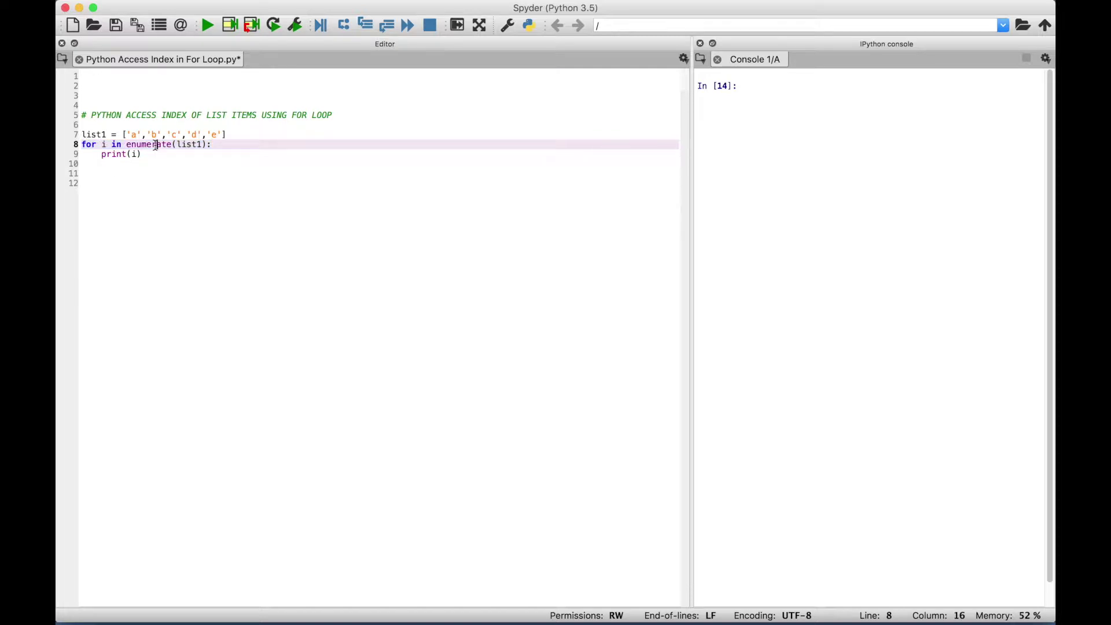
Show enumerate's documentation with Ctrl+I and enlarge the Help pane
key("ctrl+i")
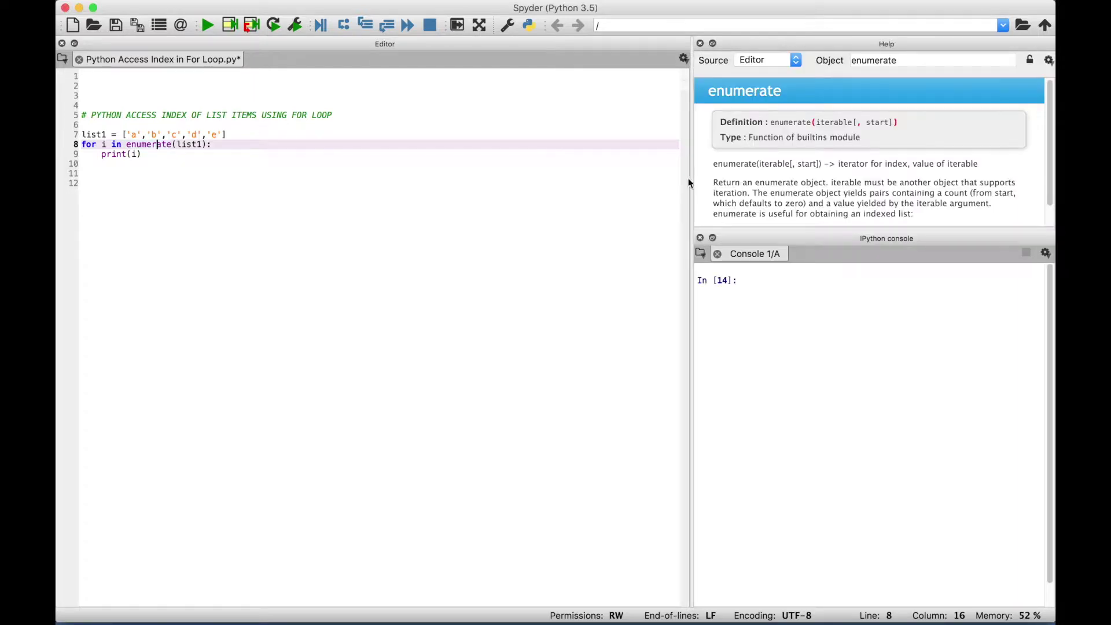
left_click_drag(779, 228, 778, 323)
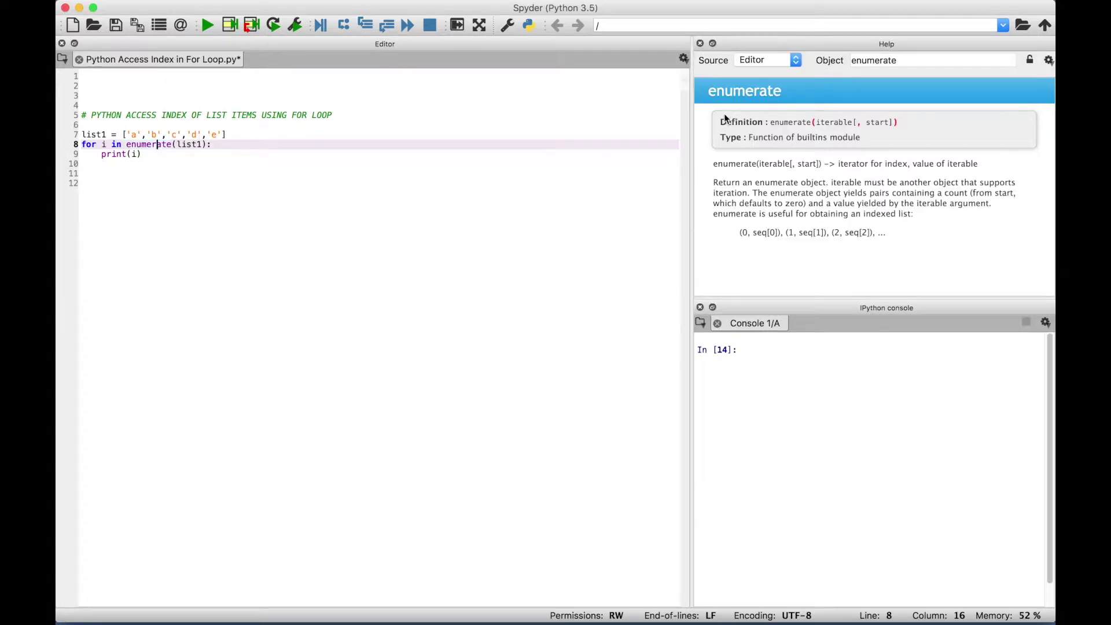
left_click_drag(722, 122, 882, 150)
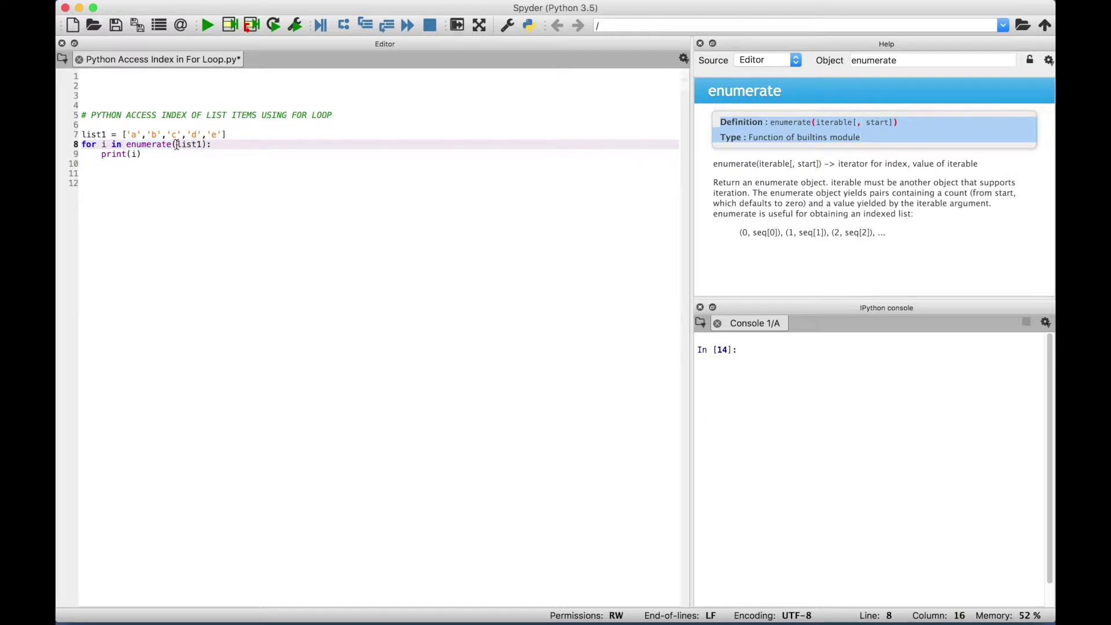
Highlight the list1 definition and print(i) in the script
left_click(239, 136)
left_click_drag(227, 135, 81, 134)
left_click_drag(144, 154, 103, 156)
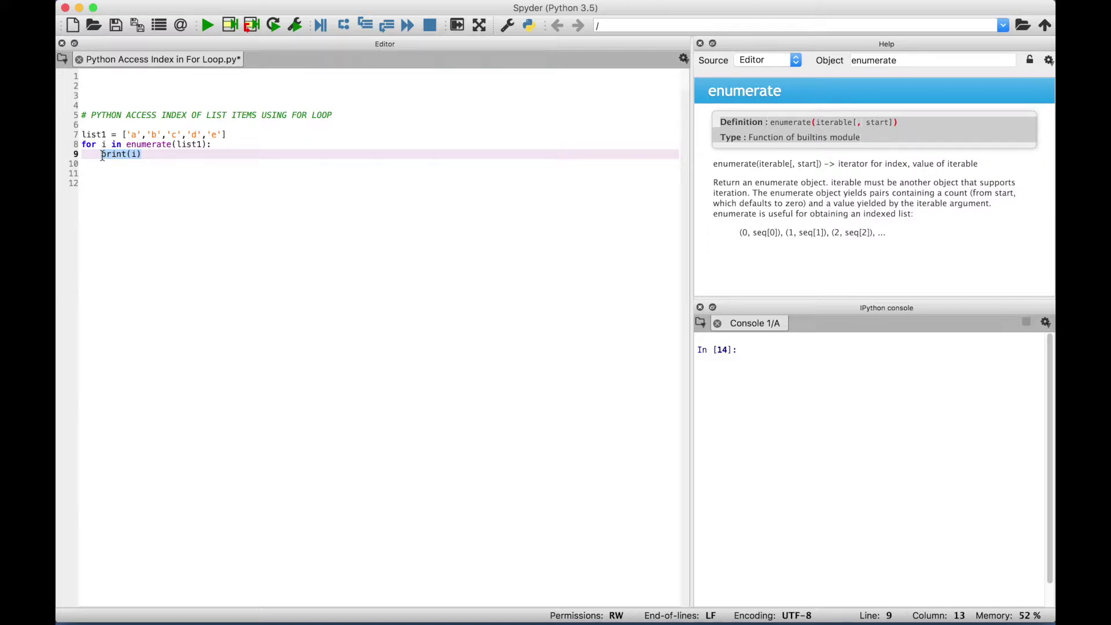
Select lines 7–9 and run them in the IPython console with F9
key("shift+Up")
key("shift+Up")
key("shift+Home")
key("shift+Down")
key("shift+Down")
key("shift+End")
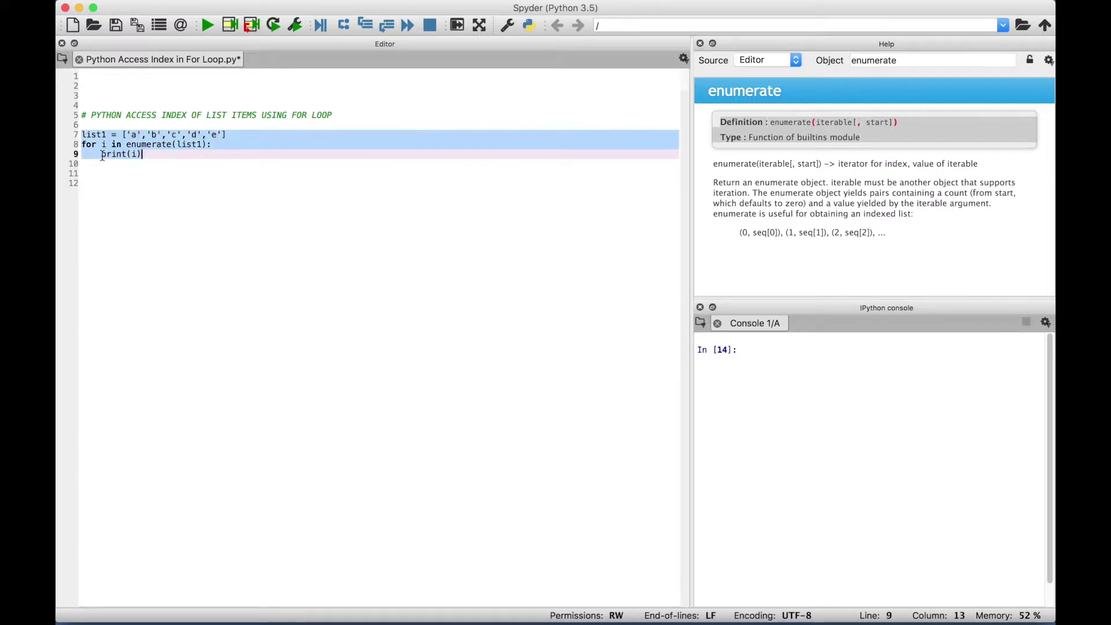
key("F9")
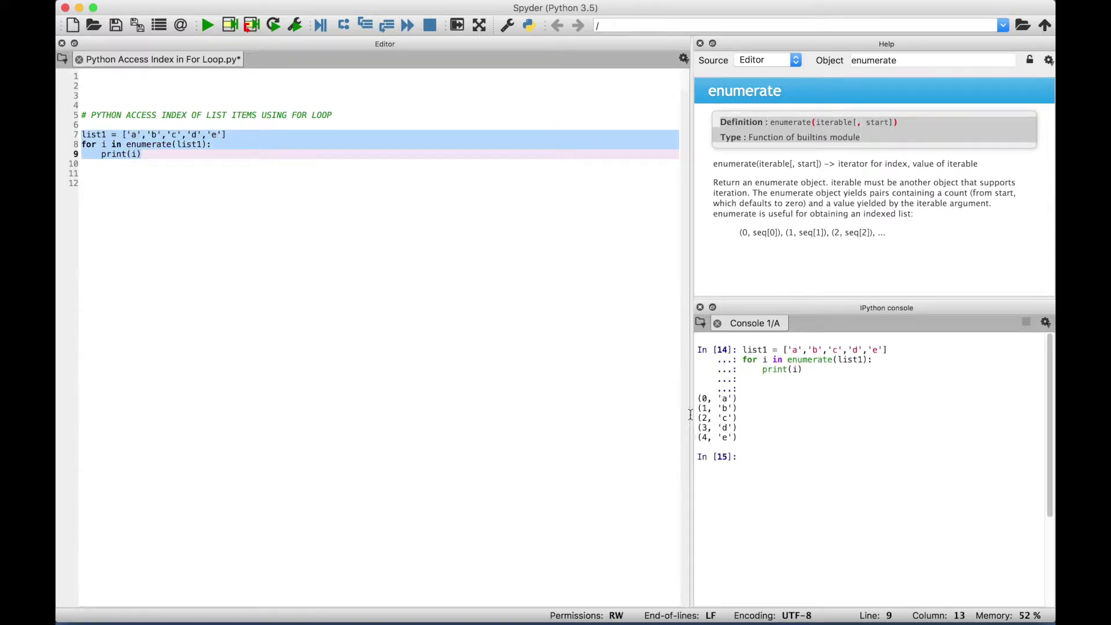
Highlight the printed pairs from (0, 'a') to (4, 'e') in the console
left_click_drag(697, 398, 738, 438)
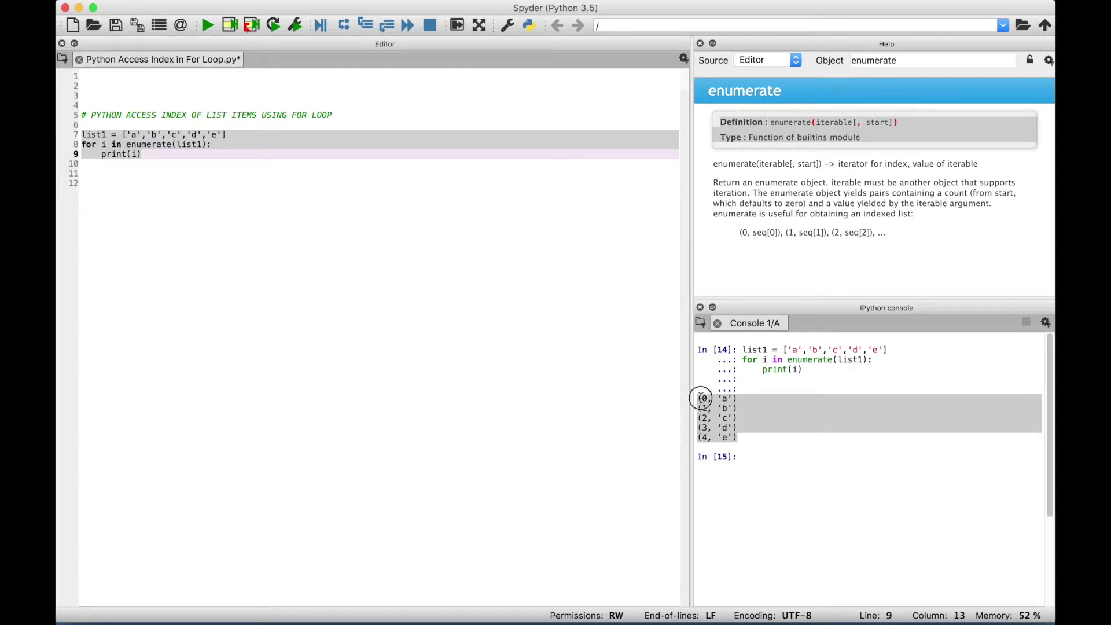
left_click(702, 399)
left_click_drag(700, 398, 705, 398)
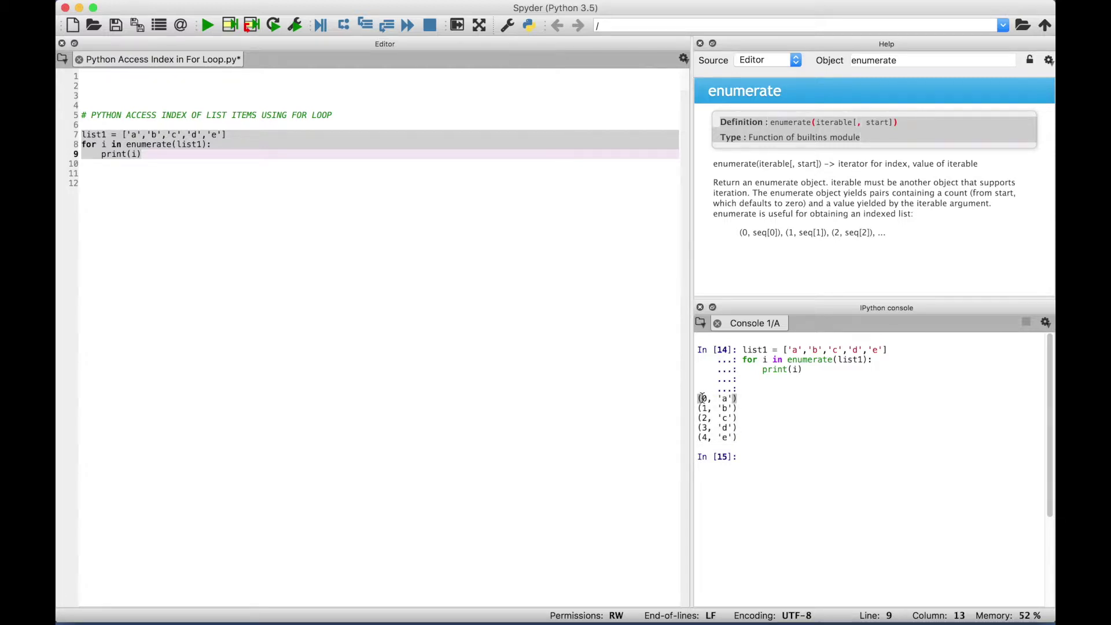
left_click_drag(699, 398, 733, 400)
left_click_drag(700, 438, 734, 438)
left_click(289, 158)
Write the second loop 'for index, i in enumerate(list1): print(index,i)' on lines 11–12
key("Return")
key("Return")
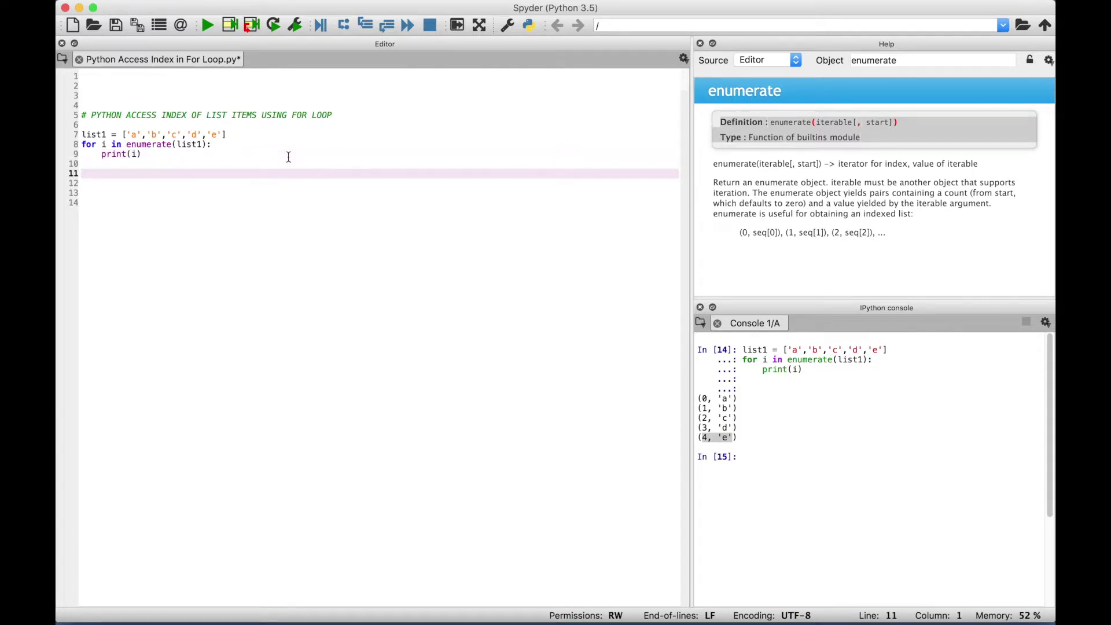
type("for in")
type("dex, i in enumerate(list1):")
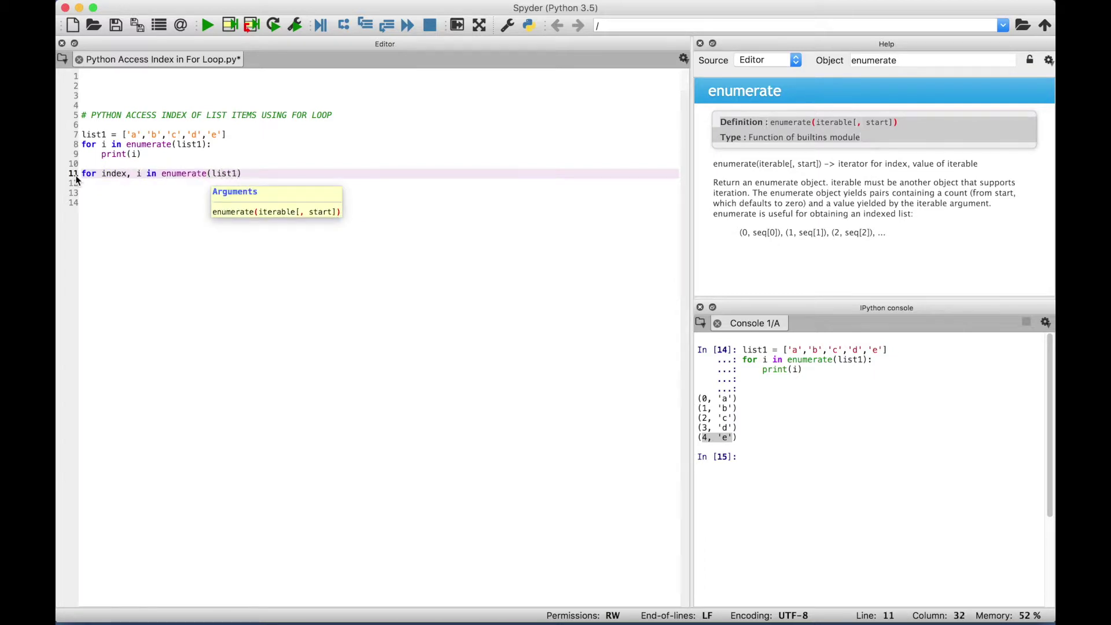
key("Return")
type("print(index,i")
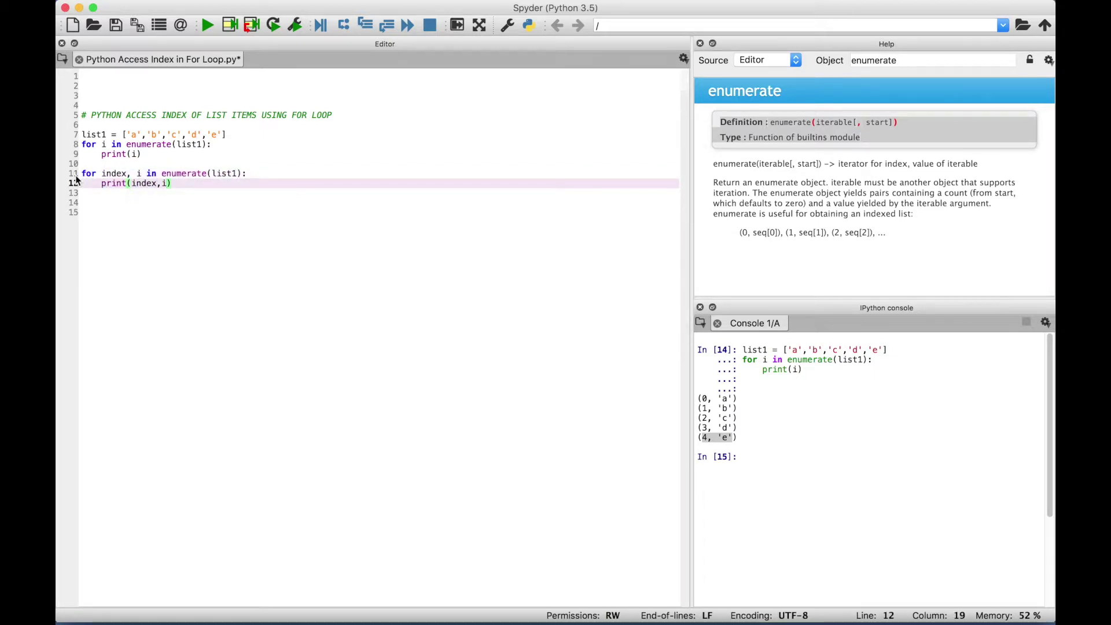
left_click(78, 174)
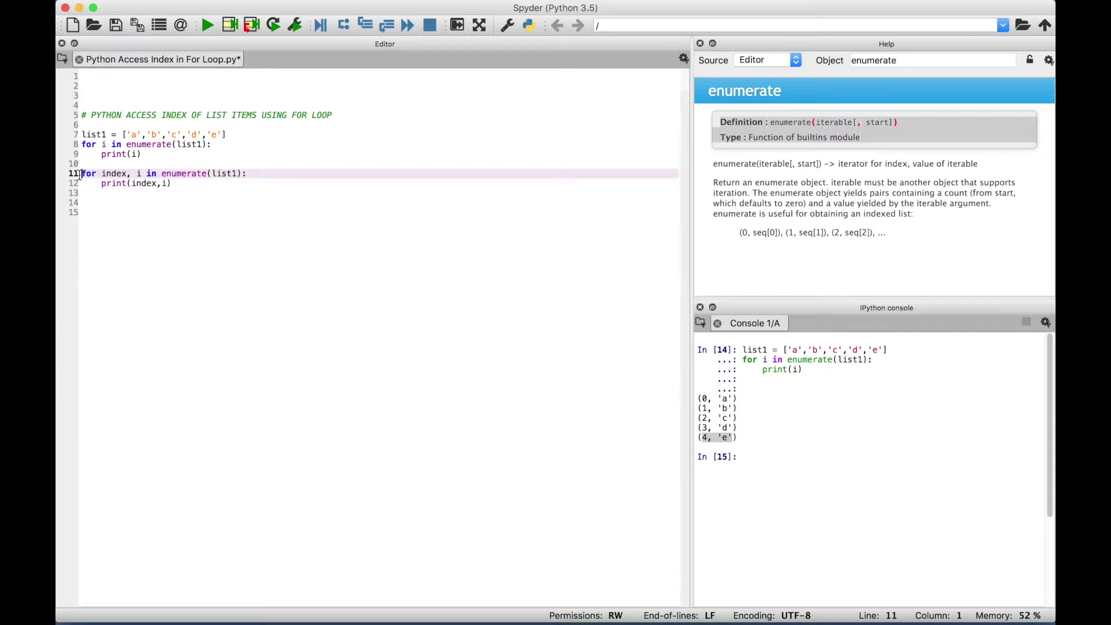
key("shift+End")
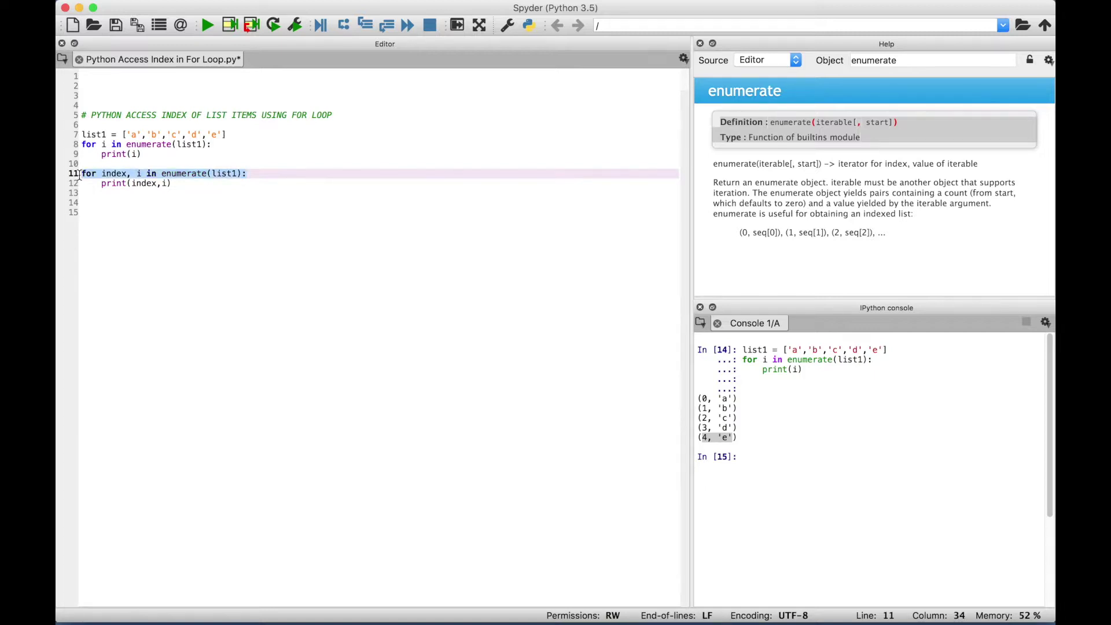
Highlight the index and i variables in the second loop, then select its lines
left_click(102, 173)
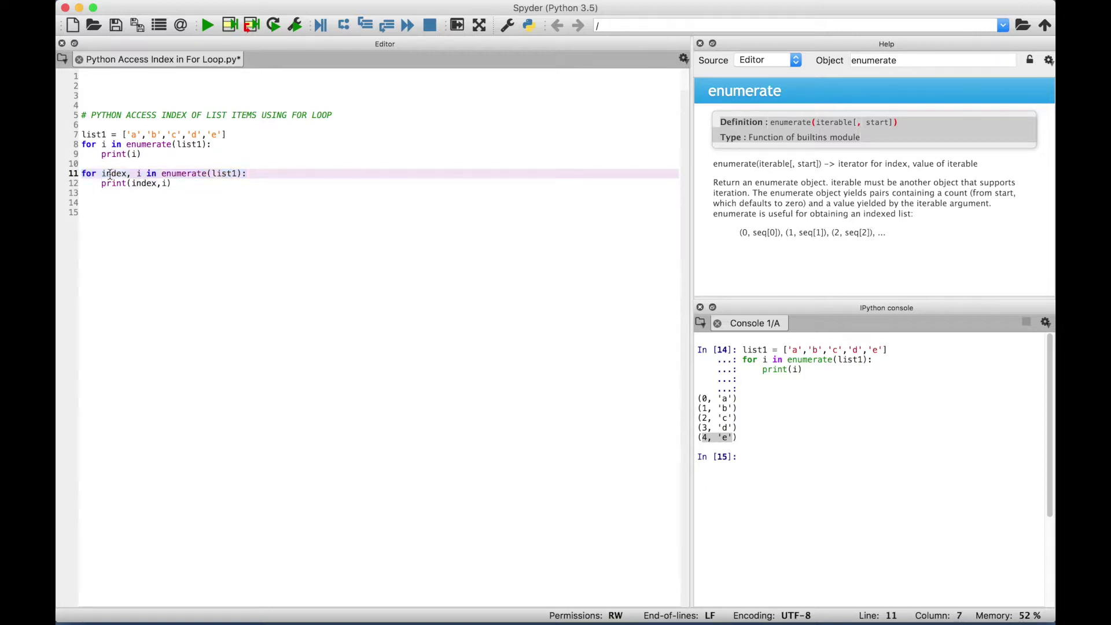
left_click_drag(102, 173, 128, 173)
double_click(138, 173)
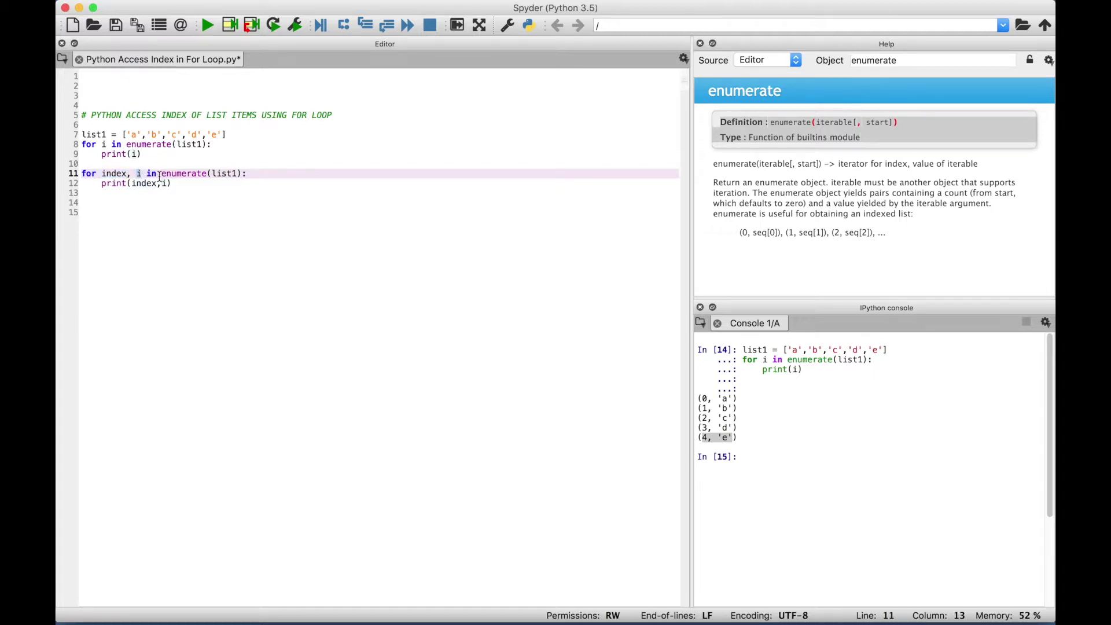
left_click(181, 173)
left_click(130, 183)
double_click(146, 183)
double_click(164, 184)
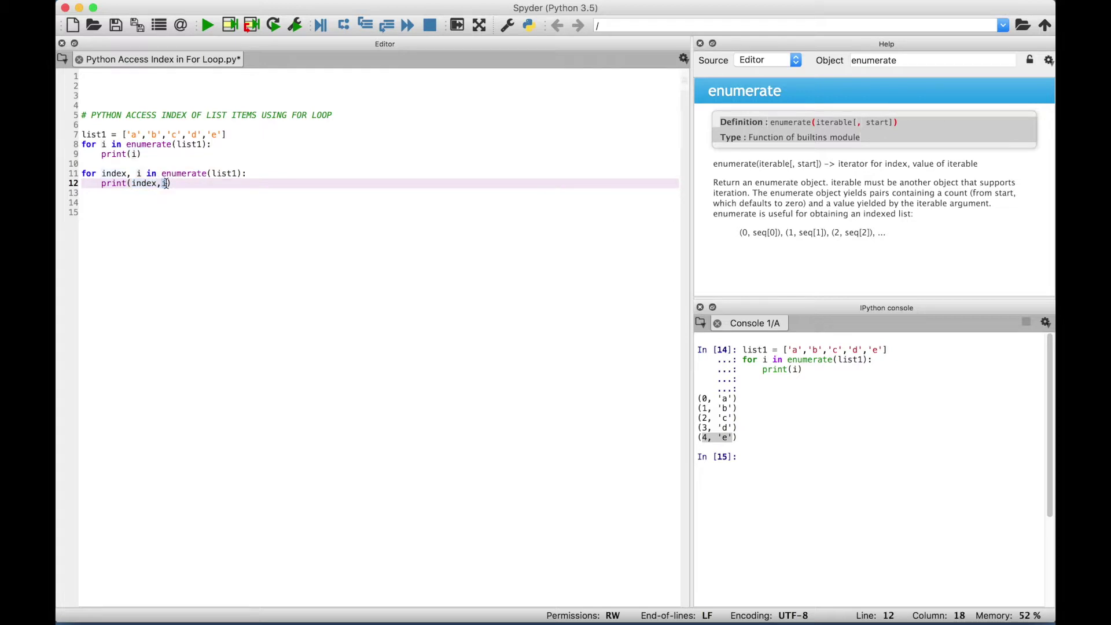
left_click(81, 172)
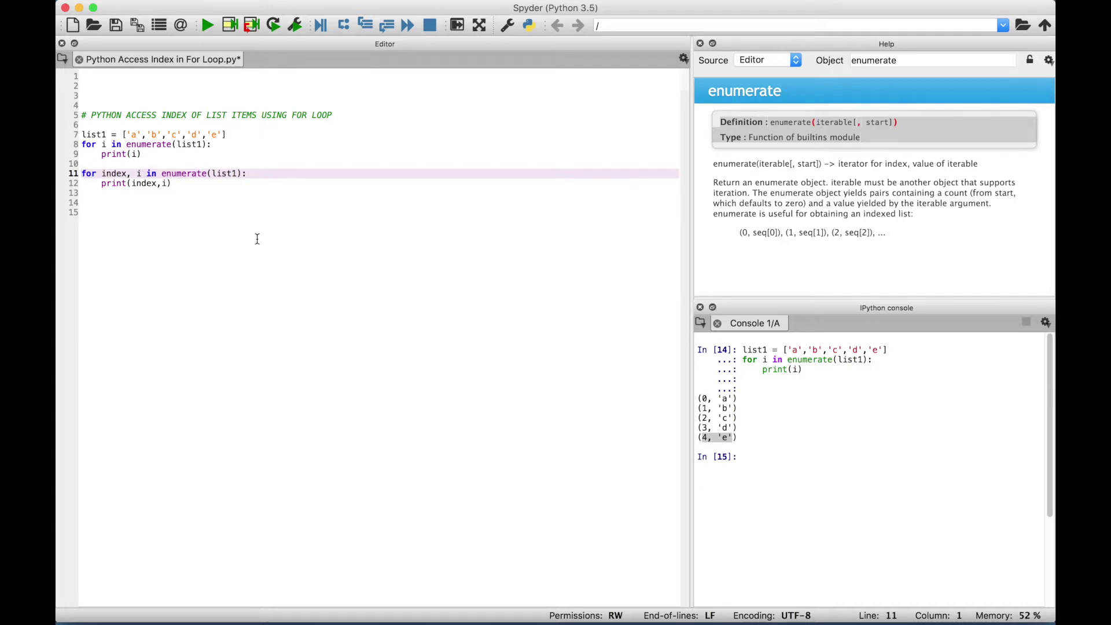
key("shift+End")
Run lines 11–12 with F9 and compare the tuple output with the 0 a–4 e output
key("shift+Down")
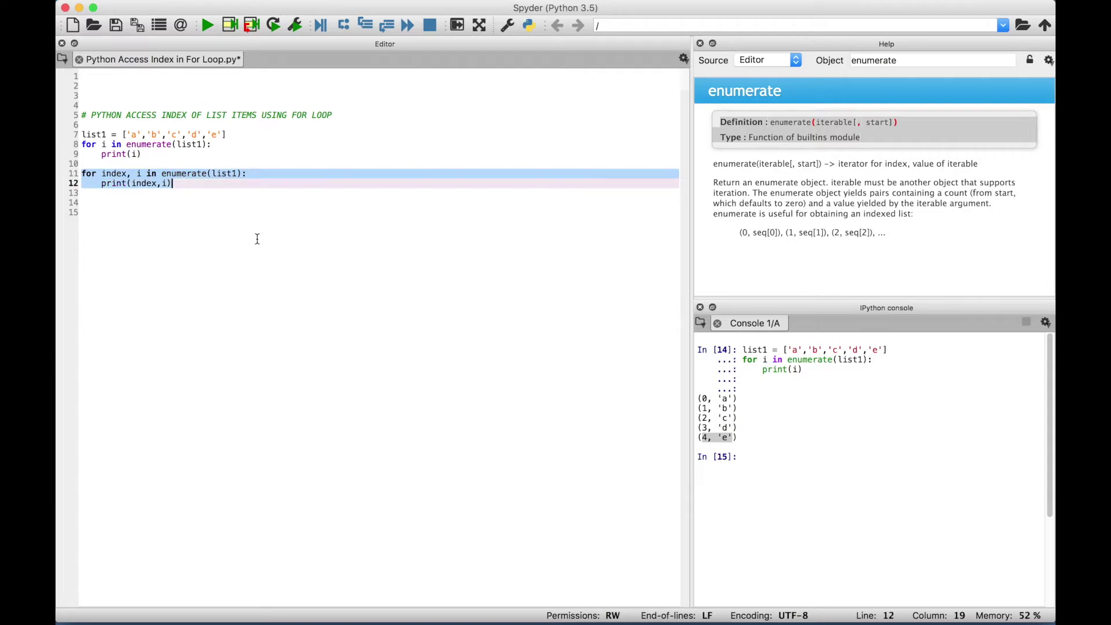
key("F9")
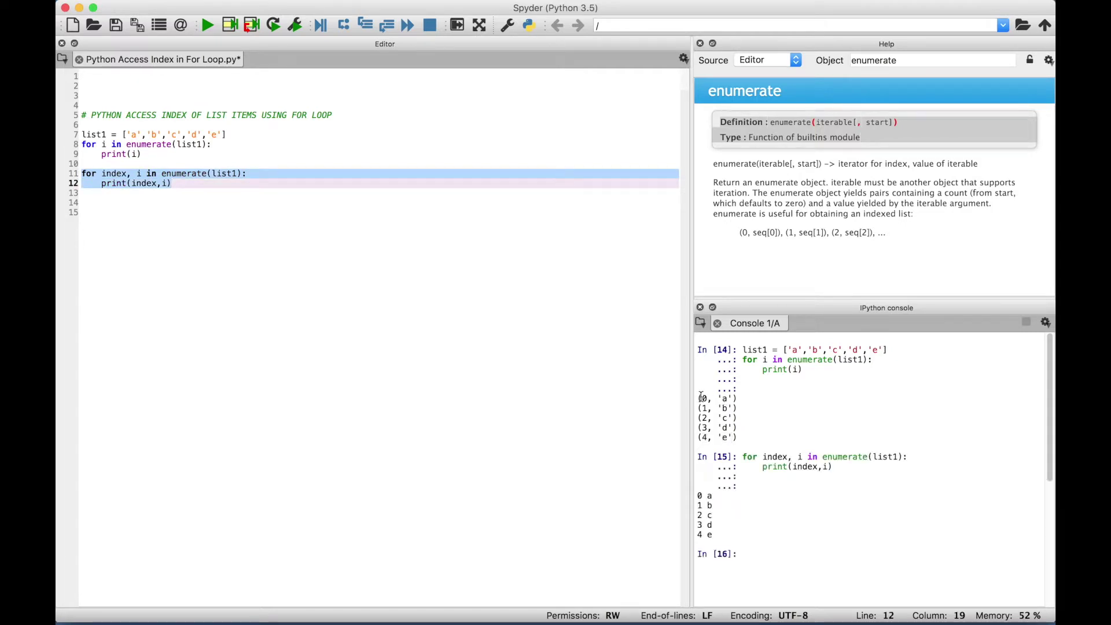
left_click_drag(698, 399, 746, 438)
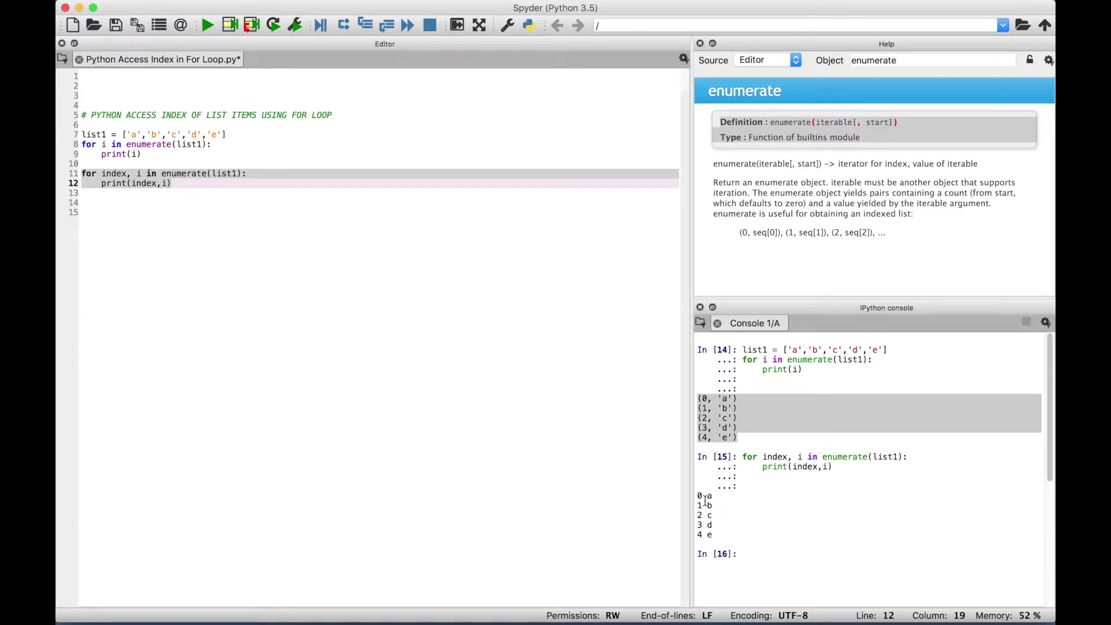
left_click(699, 495)
left_click_drag(699, 495, 728, 535)
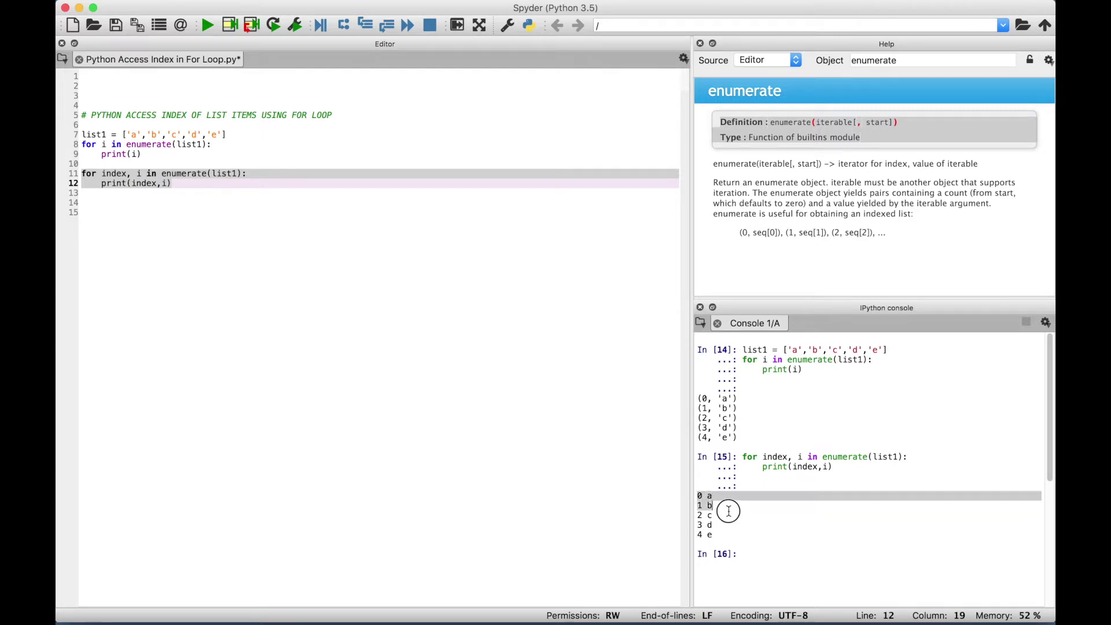
left_click(198, 185)
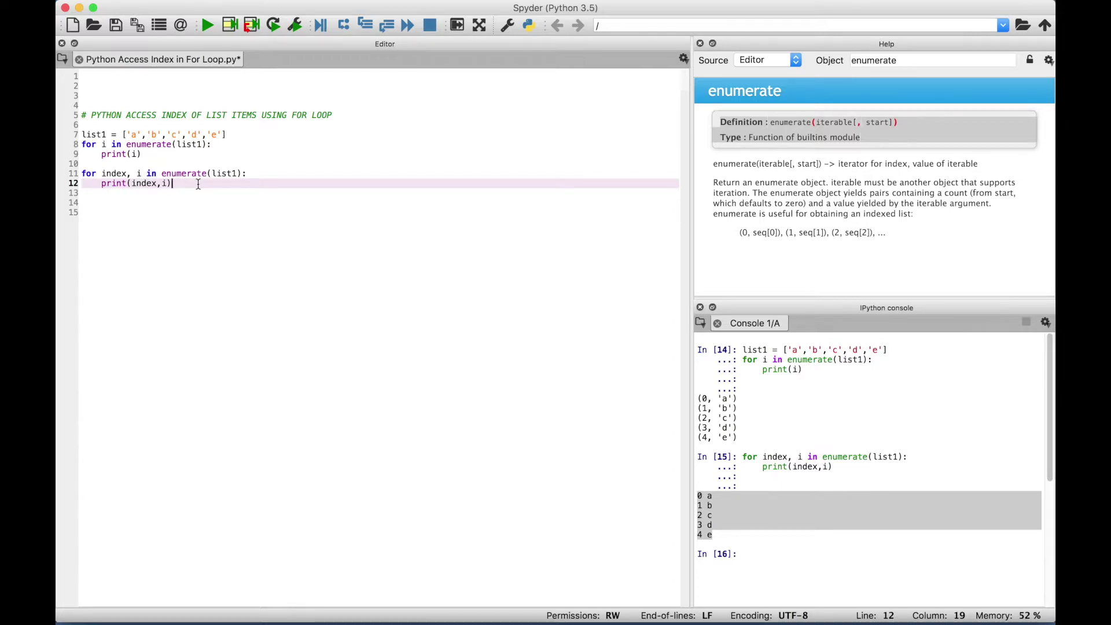
key("Return")
key("Return")
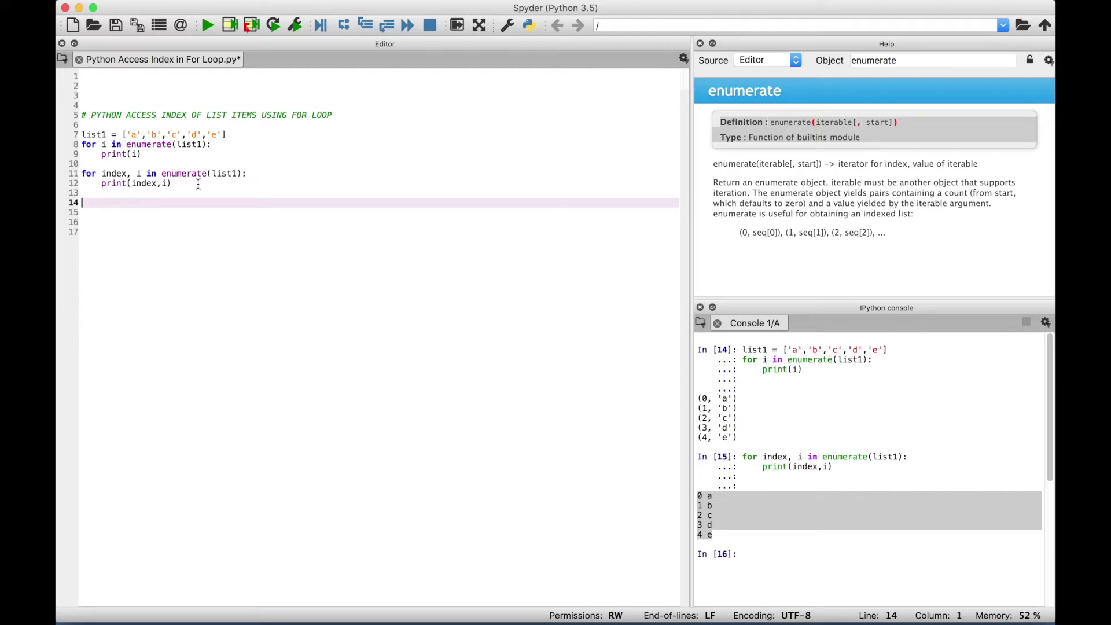
type("print(list1.index('")
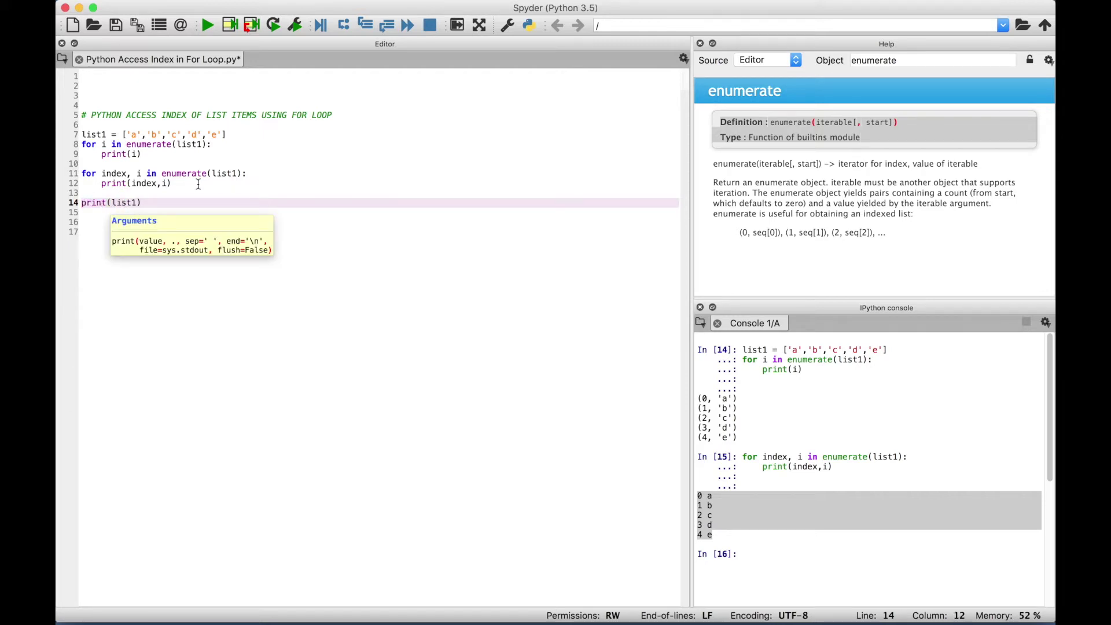
type("c'")
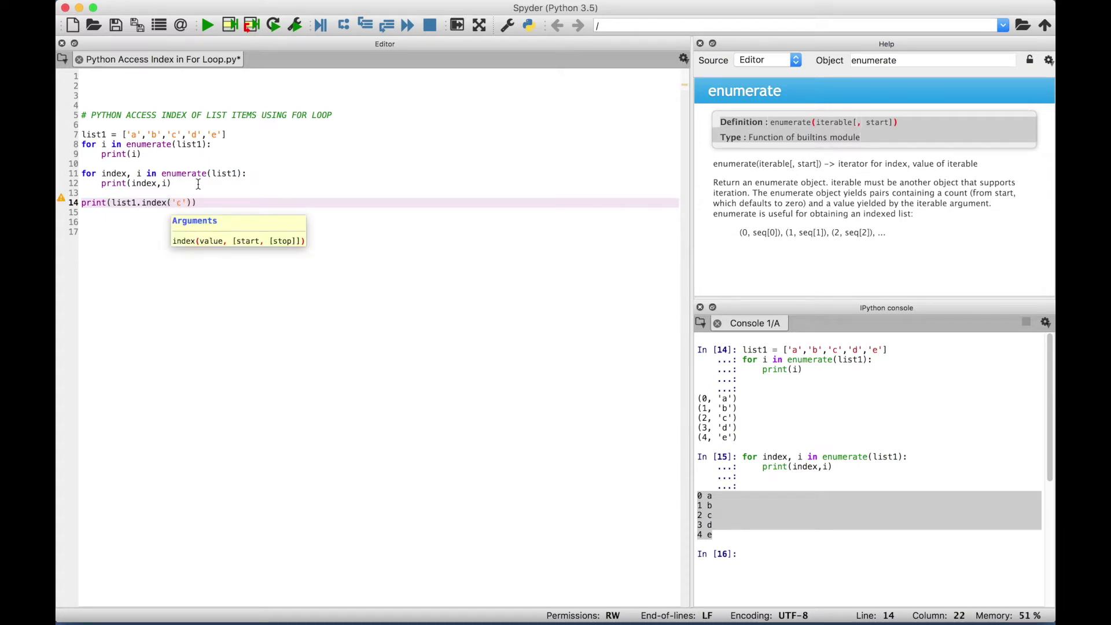
type("))")
Read the list index documentation and compare it with the list1 definition on line 7
left_click(160, 202)
key("End")
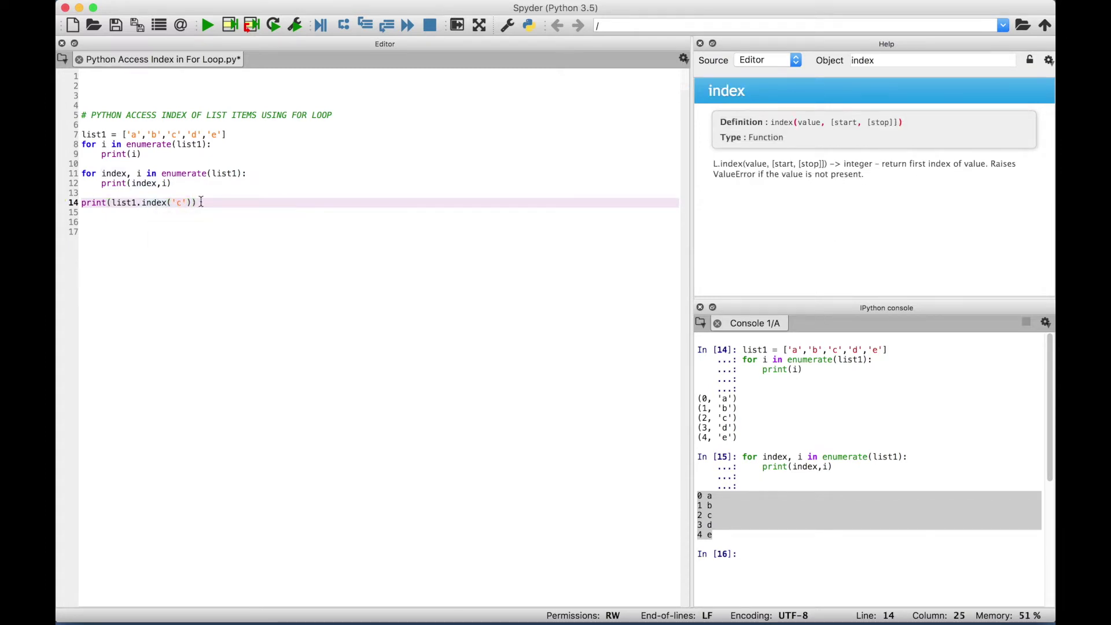
left_click(771, 125)
left_click_drag(771, 126, 864, 174)
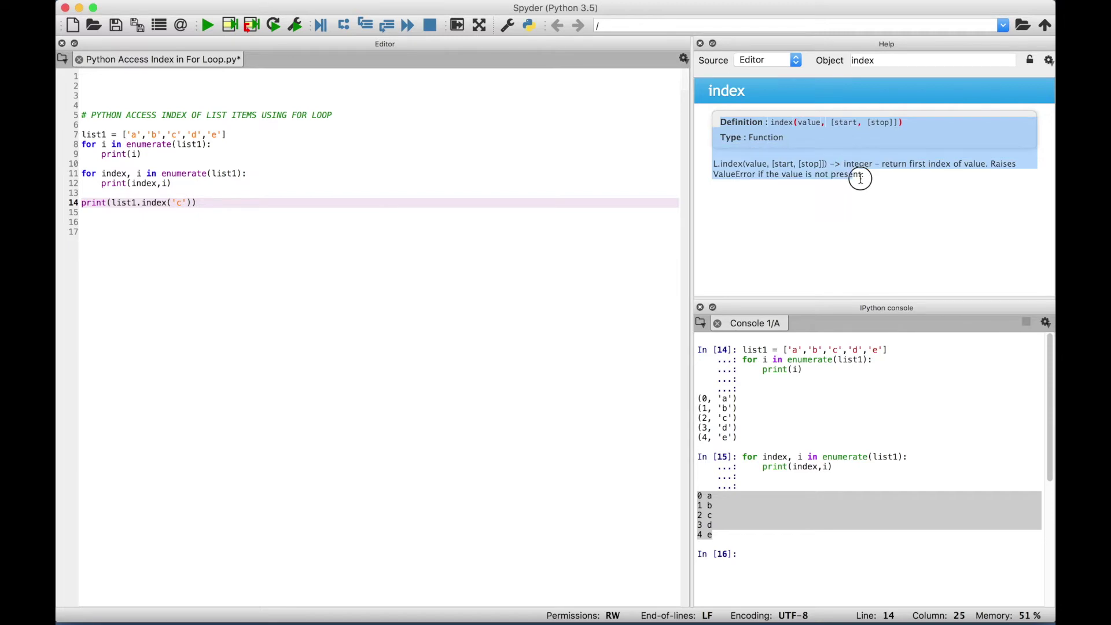
double_click(123, 206)
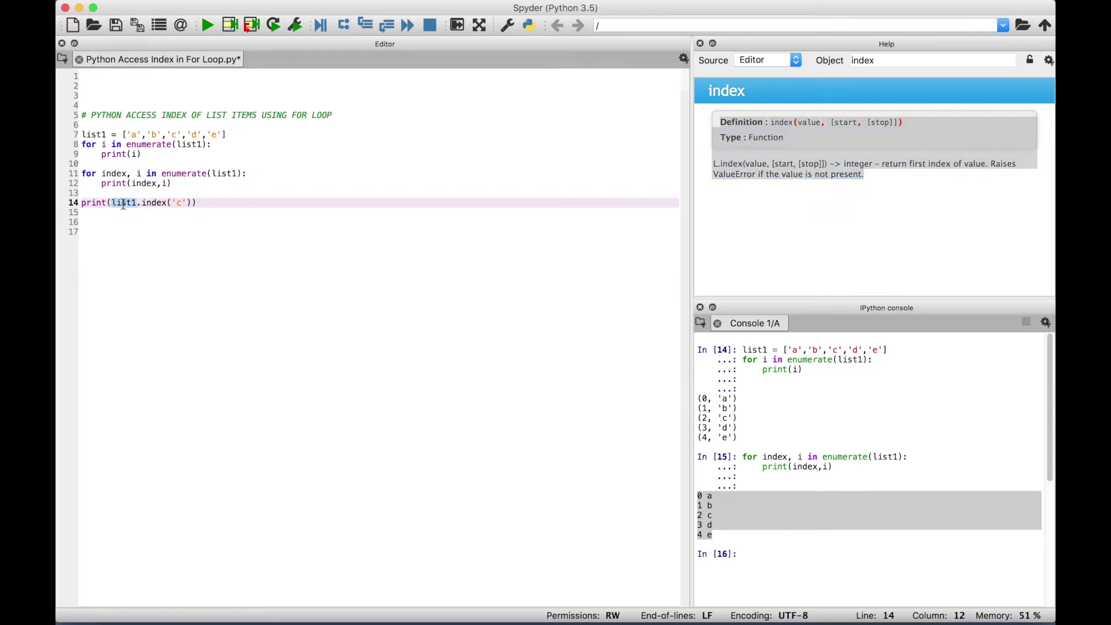
left_click(244, 132)
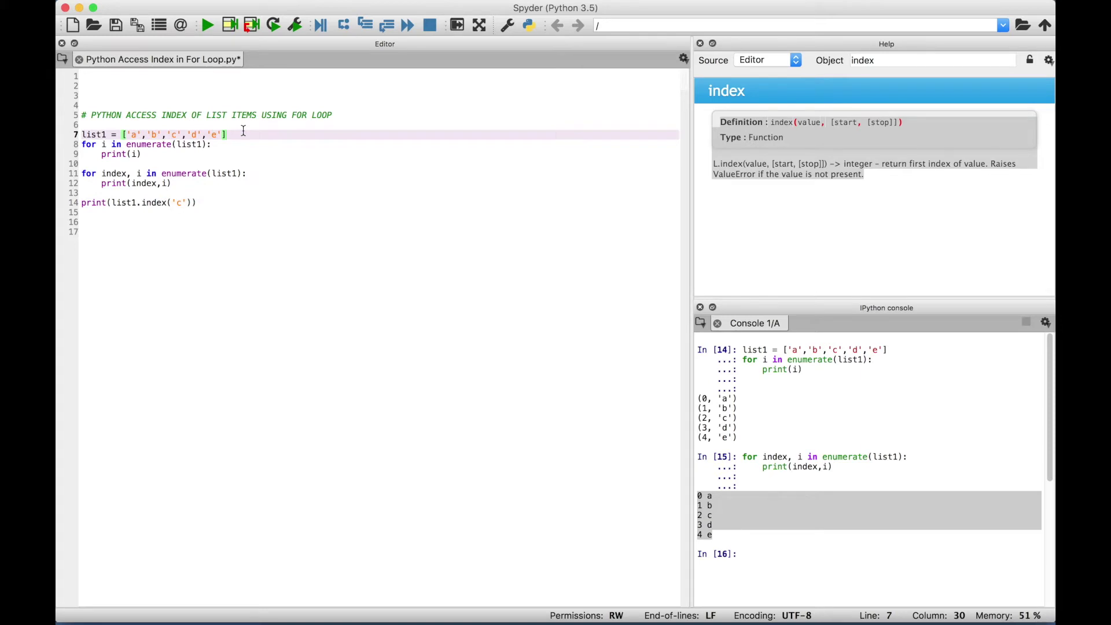
key("shift+Home")
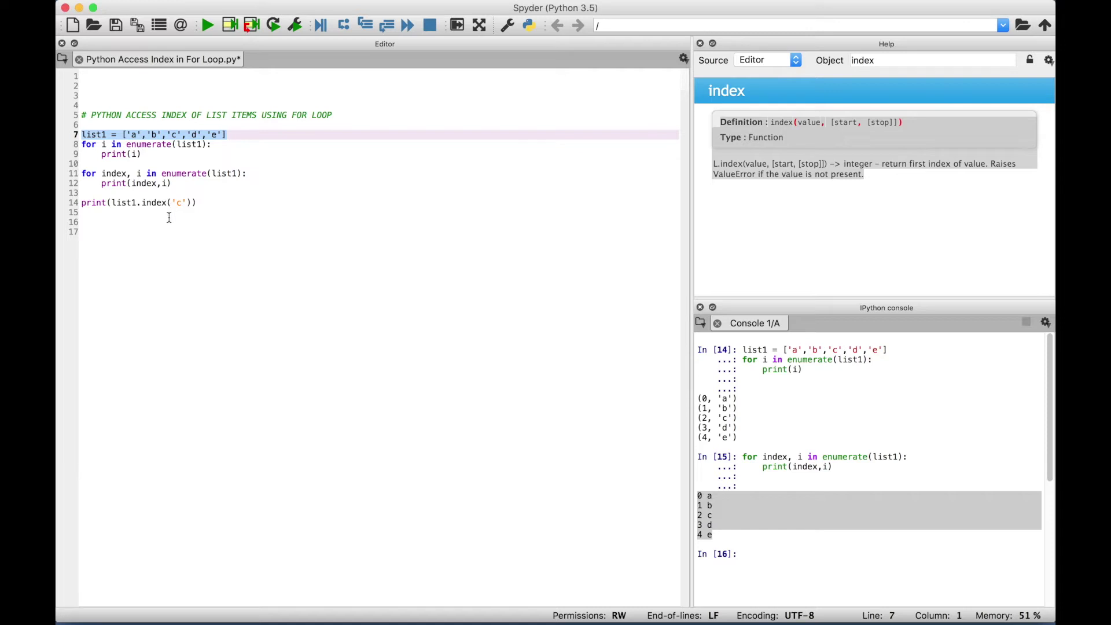
left_click(201, 204)
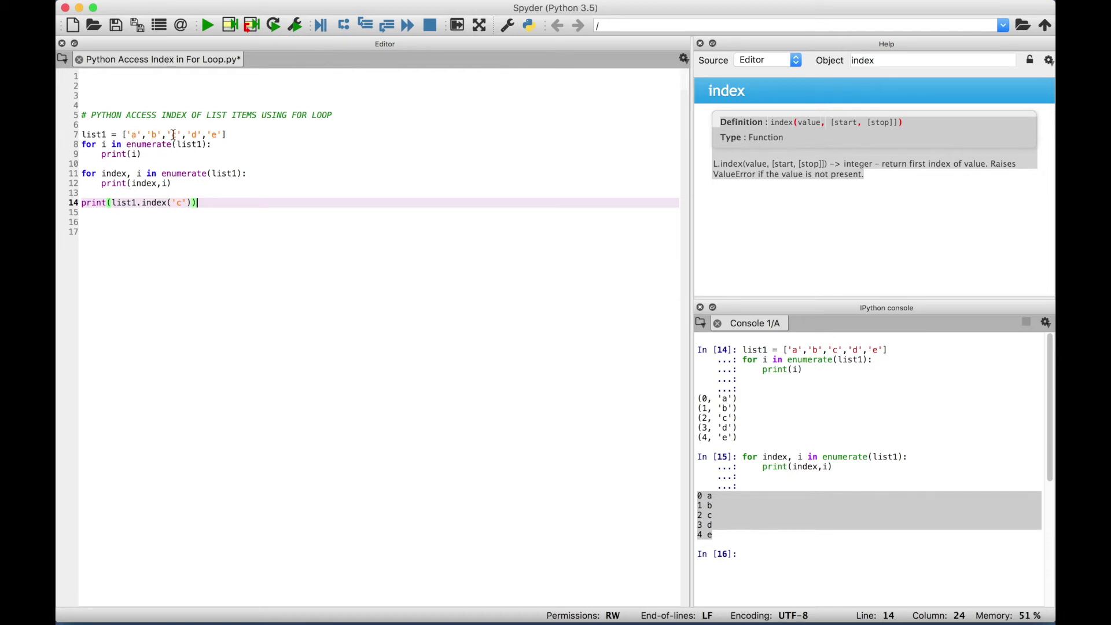
Run print(list1.index('c')) on line 14 and highlight the printed result 2
left_click(81, 203)
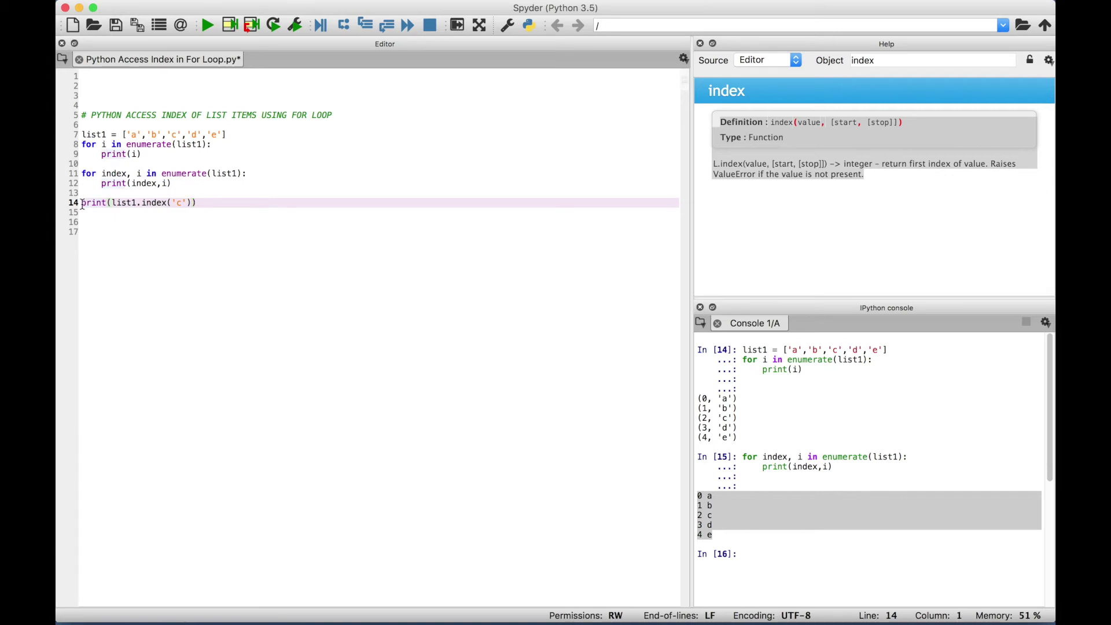
key("shift+End")
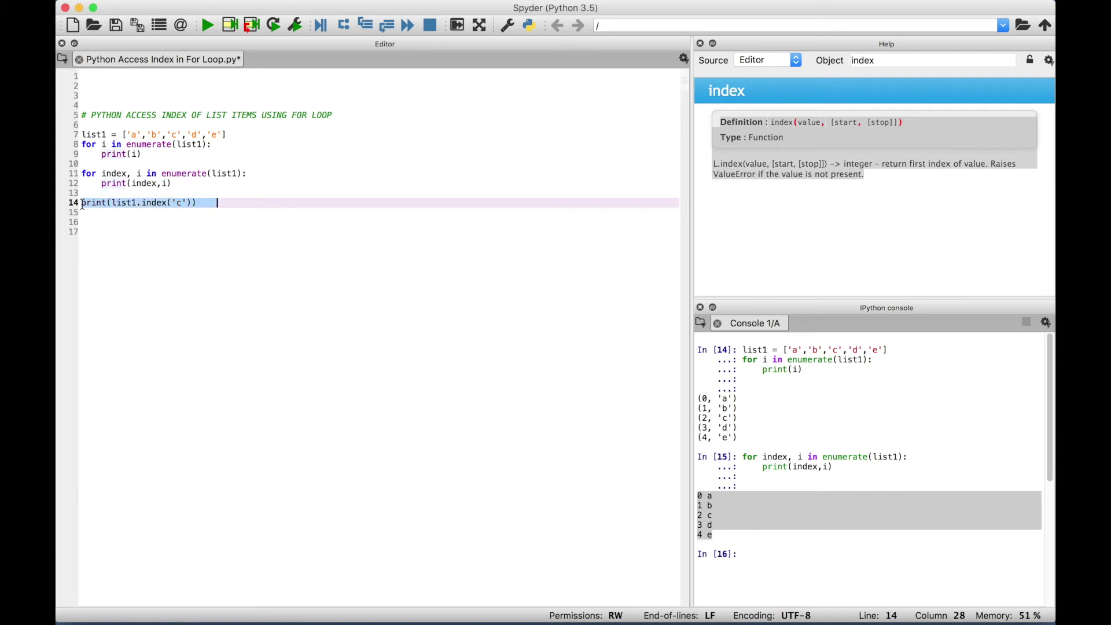
key("F9")
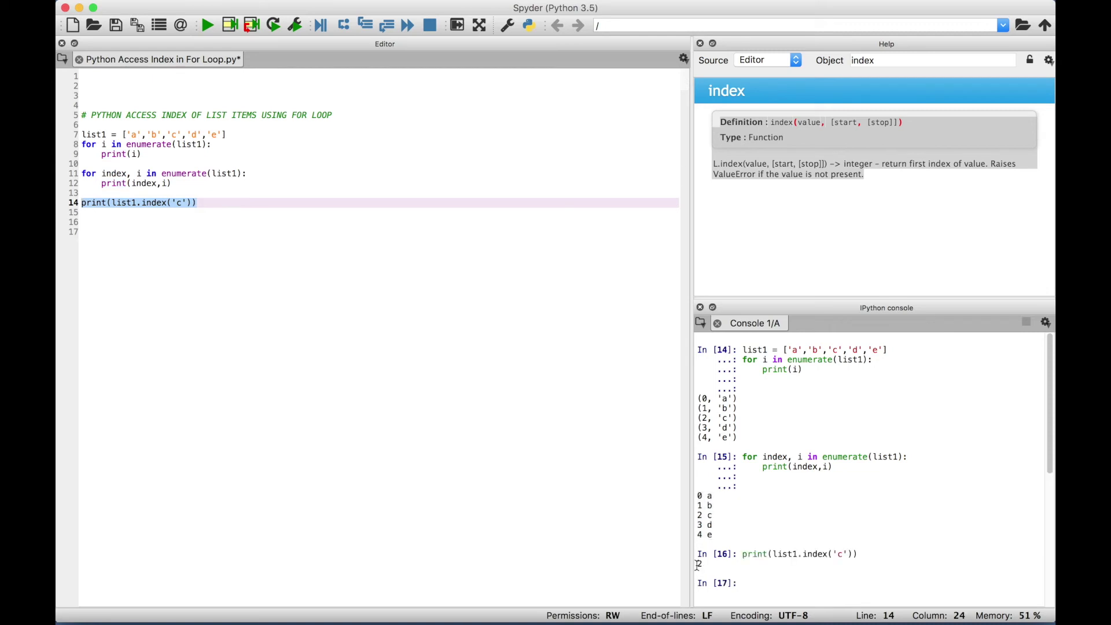
left_click_drag(695, 564, 707, 565)
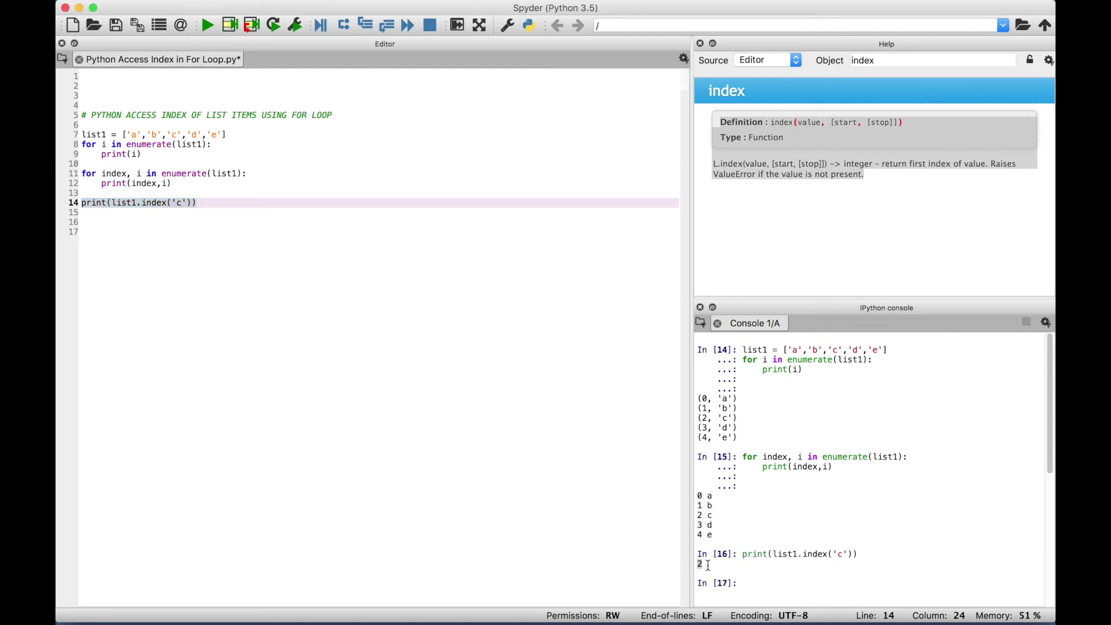